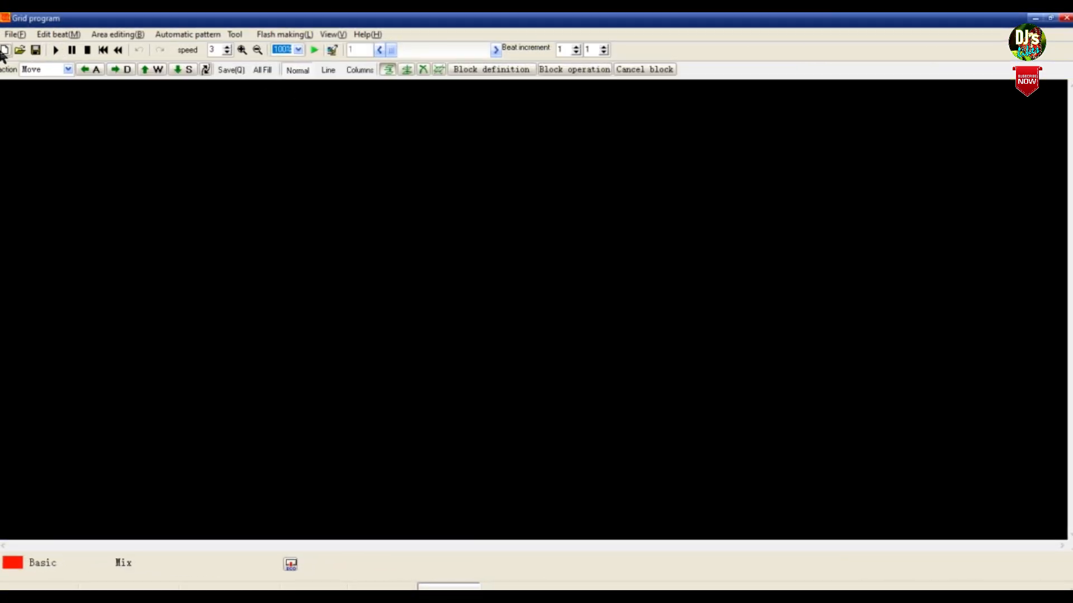
Create a new grid with 1 row and 6 columns and show it at 800% zoom.
click(3, 50)
text(4)
key(Tab)
text(6)
key(BackSpace)
text(1)
key(Tab)
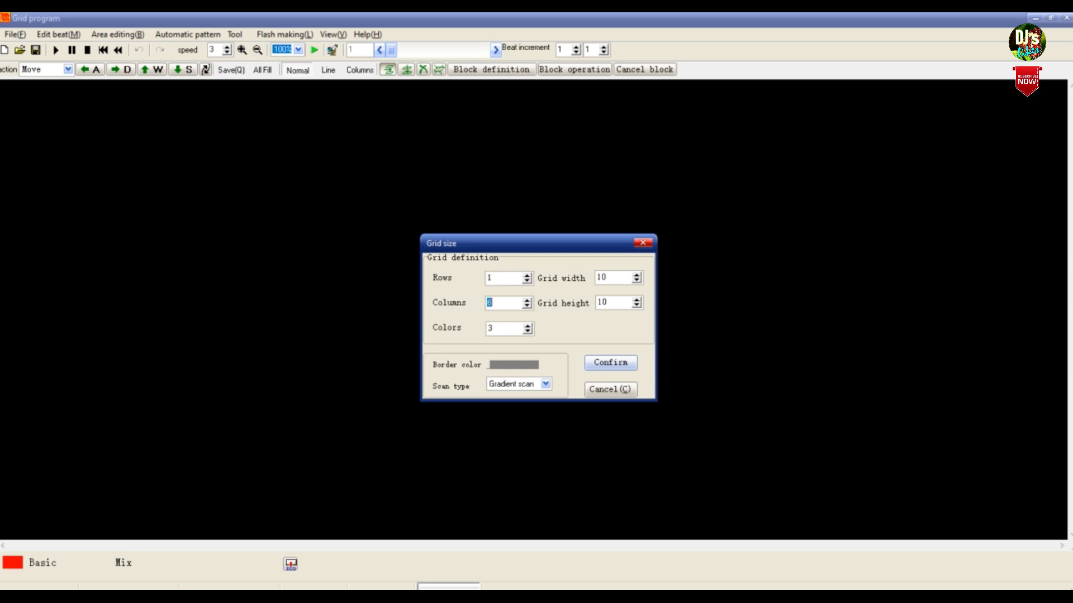
click(614, 366)
scroll(543, 321, up, 5)
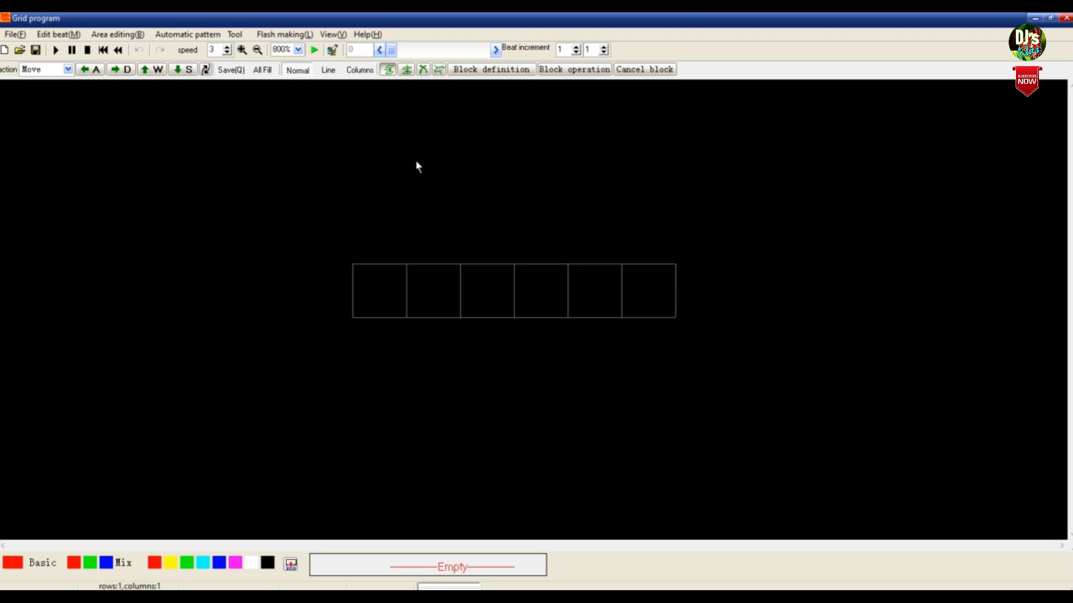
Choose a cyan-blue-cyan gradient, define the first cell as a block, and fill it with the gradient through beat 70.
click(362, 560)
click(736, 411)
click(618, 197)
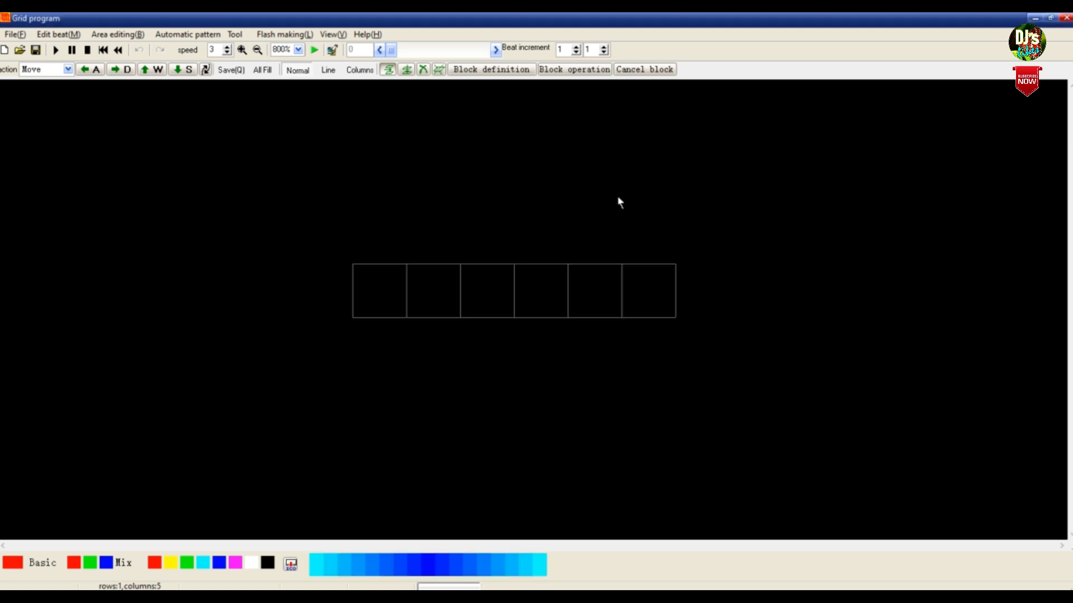
click(492, 71)
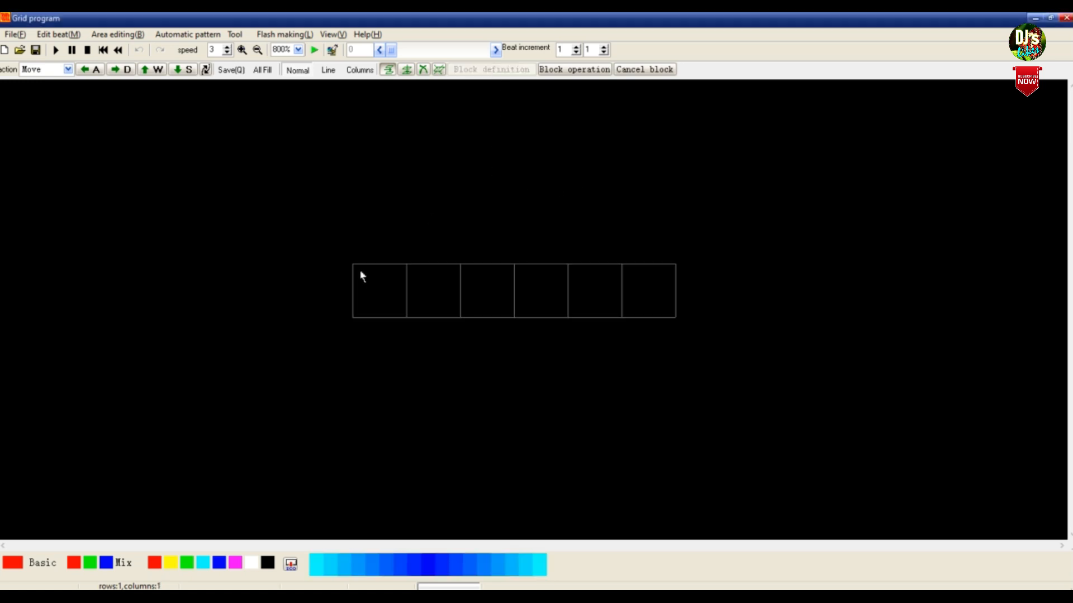
drag(391, 303, 396, 309)
click(290, 564)
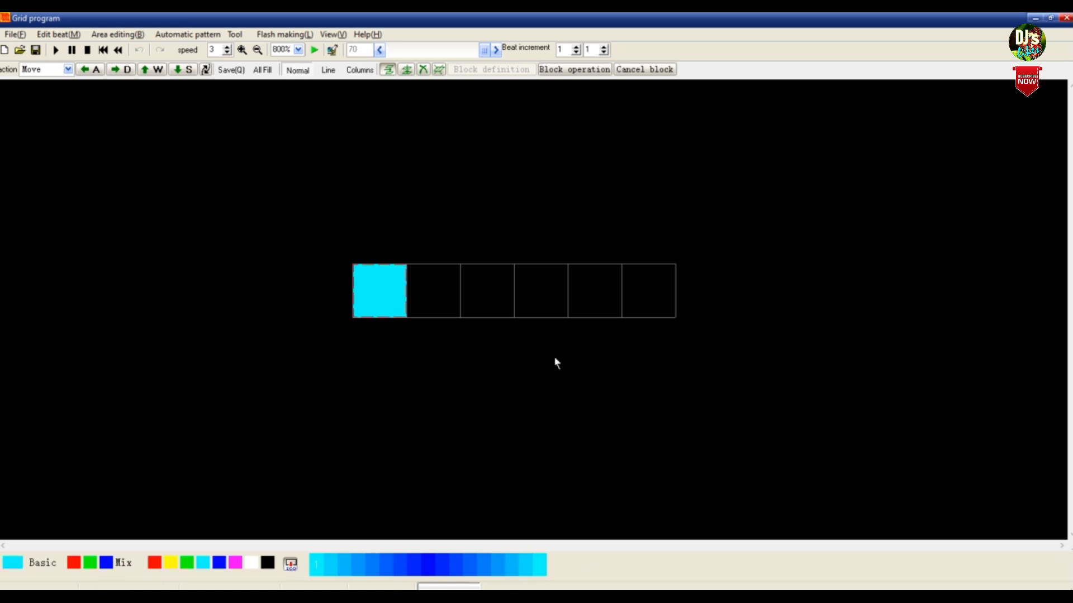
Enable block movement and try moving the block one cell to the right and back to the first cell.
click(582, 69)
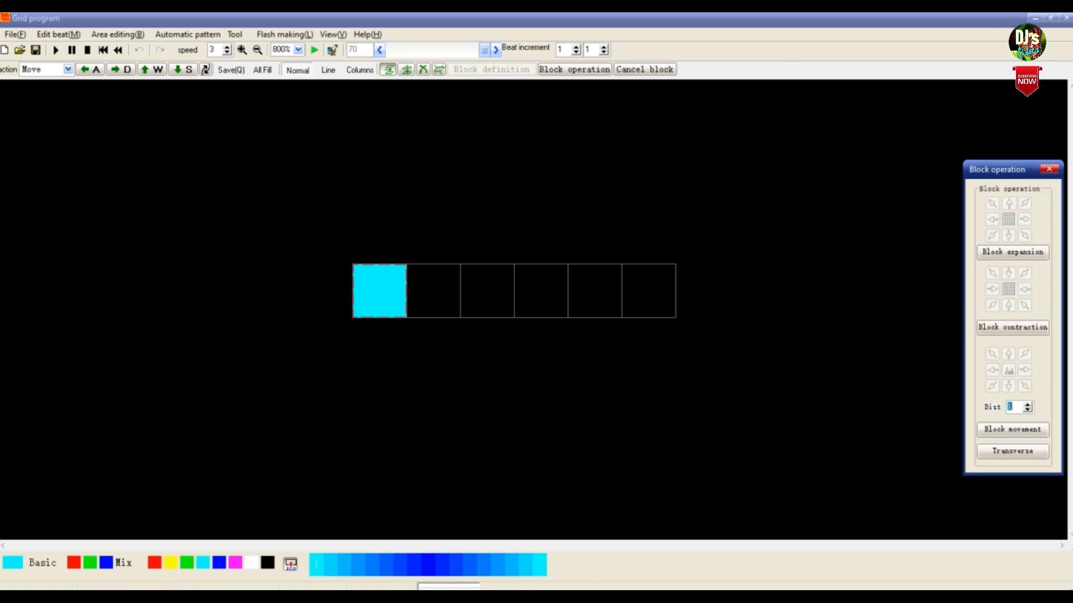
click(982, 431)
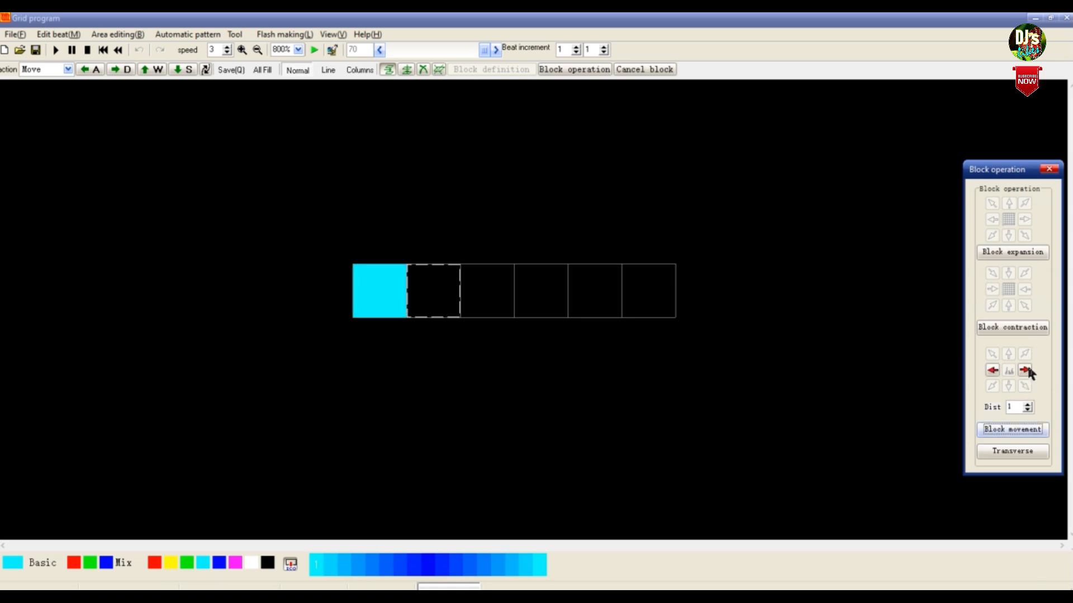
click(1024, 370)
click(992, 370)
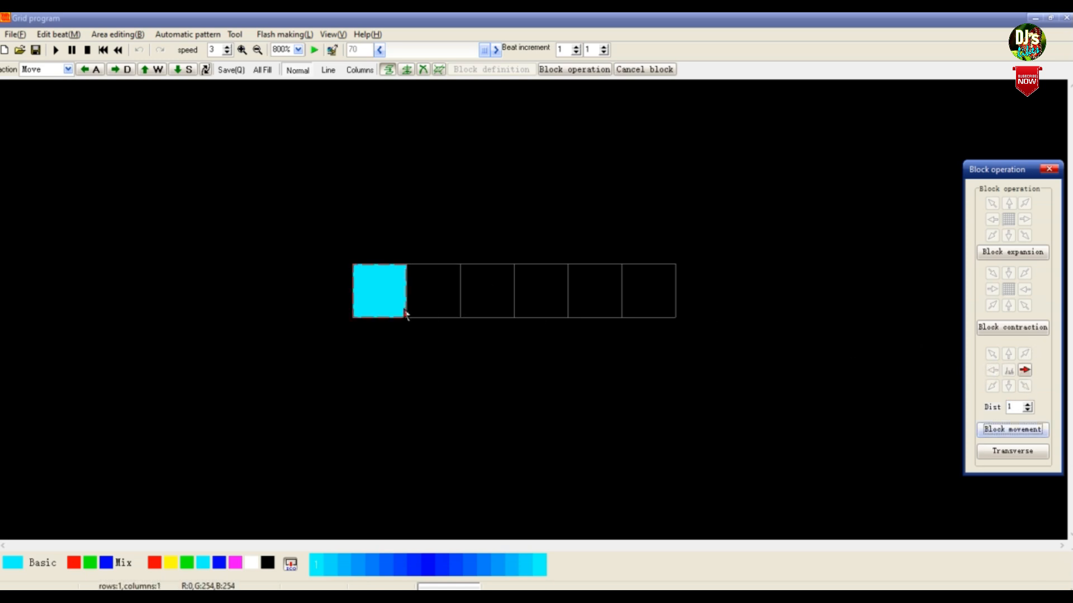
Copy the first cell's block from the first beat through beat 70.
right_click(370, 286)
click(392, 311)
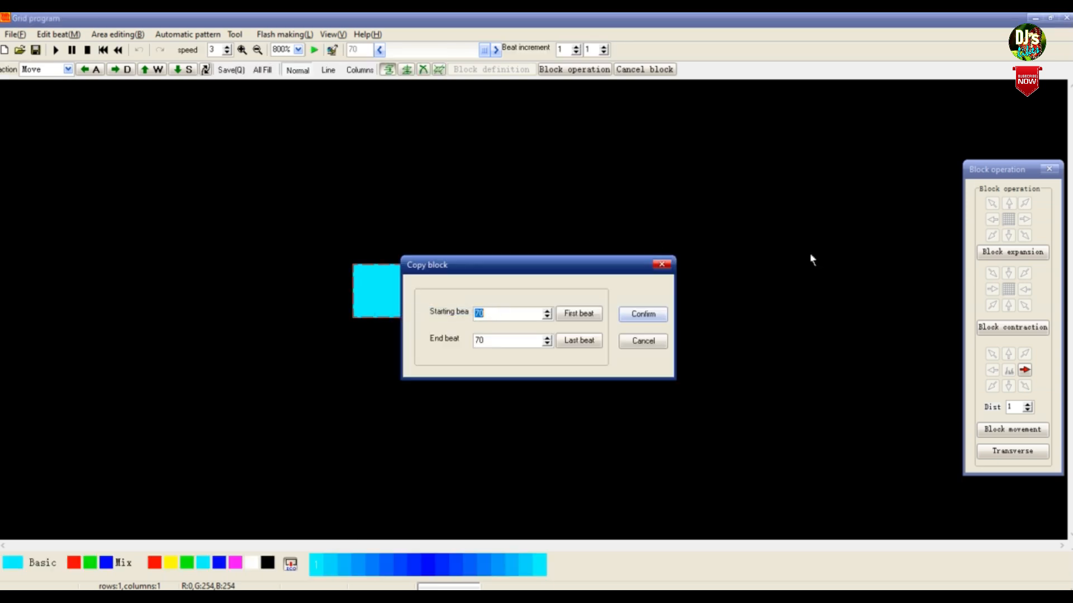
click(579, 314)
click(644, 313)
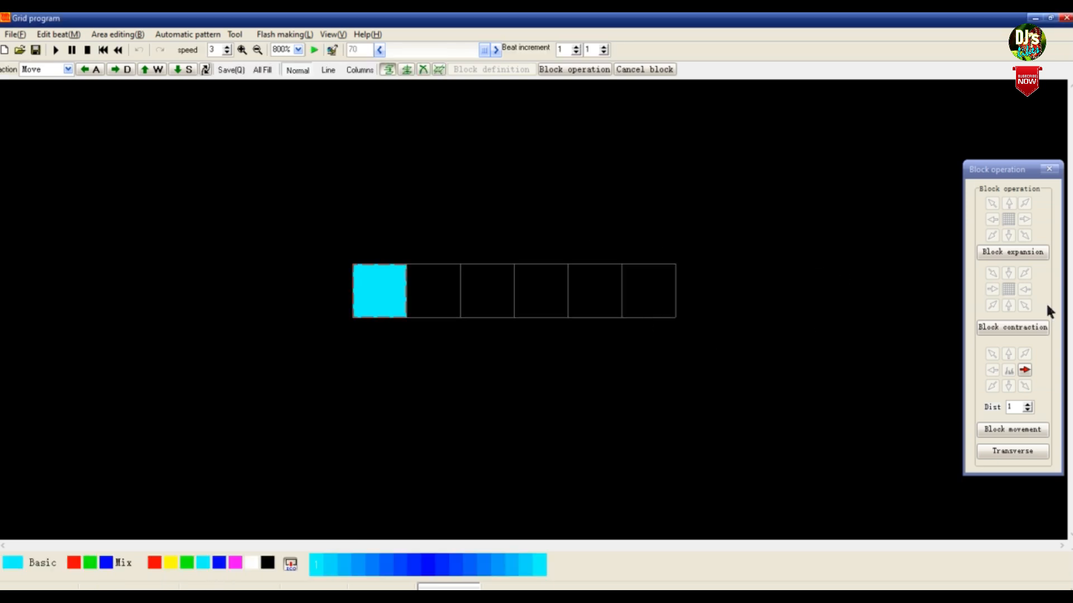
Move the block to the second cell and paste the copied animation there in Cover mode, starting at beat 10.
click(1025, 370)
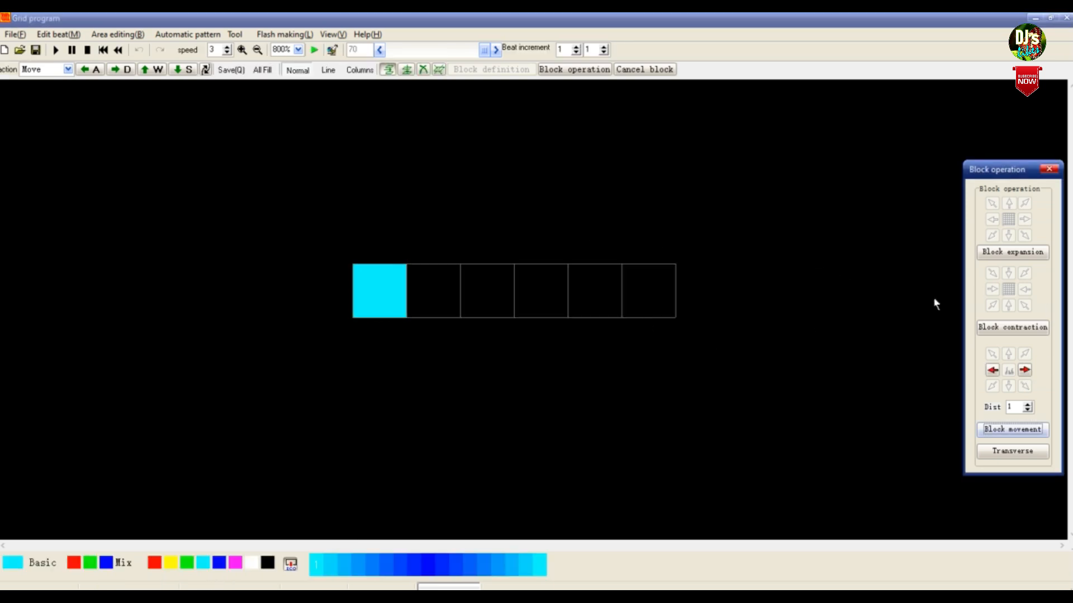
drag(480, 50, 390, 54)
click(495, 50)
click(495, 50)
click(495, 50)
click(495, 50)
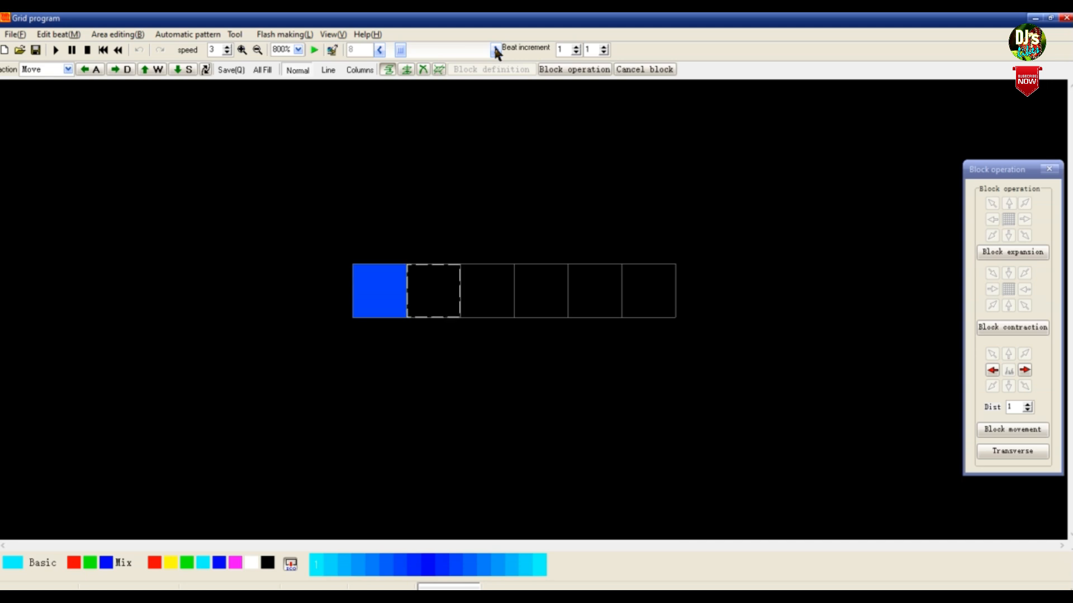
click(495, 50)
click(495, 50)
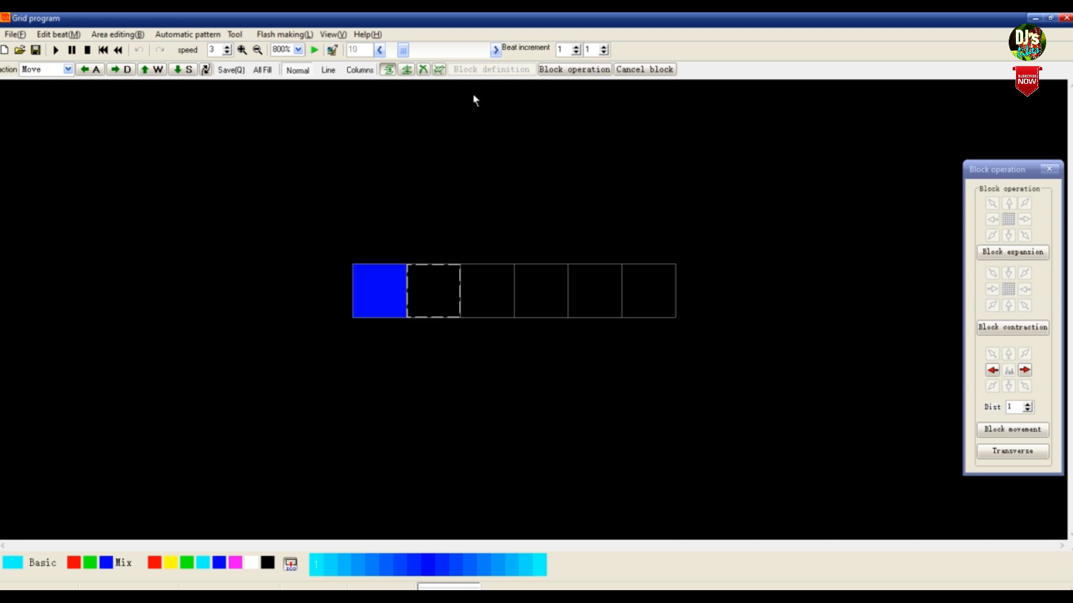
right_click(439, 292)
click(461, 324)
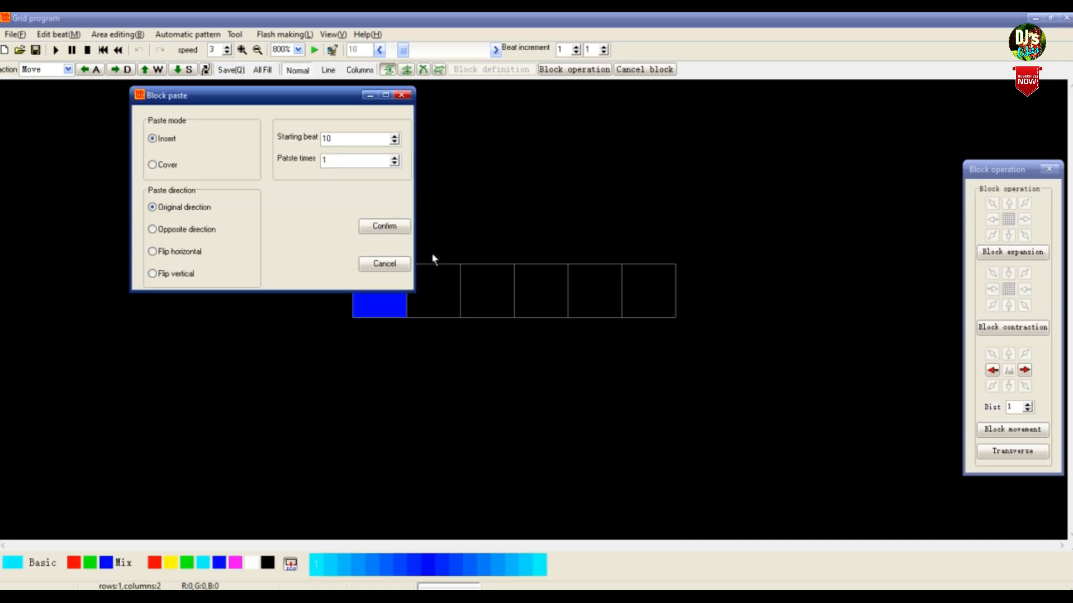
click(176, 166)
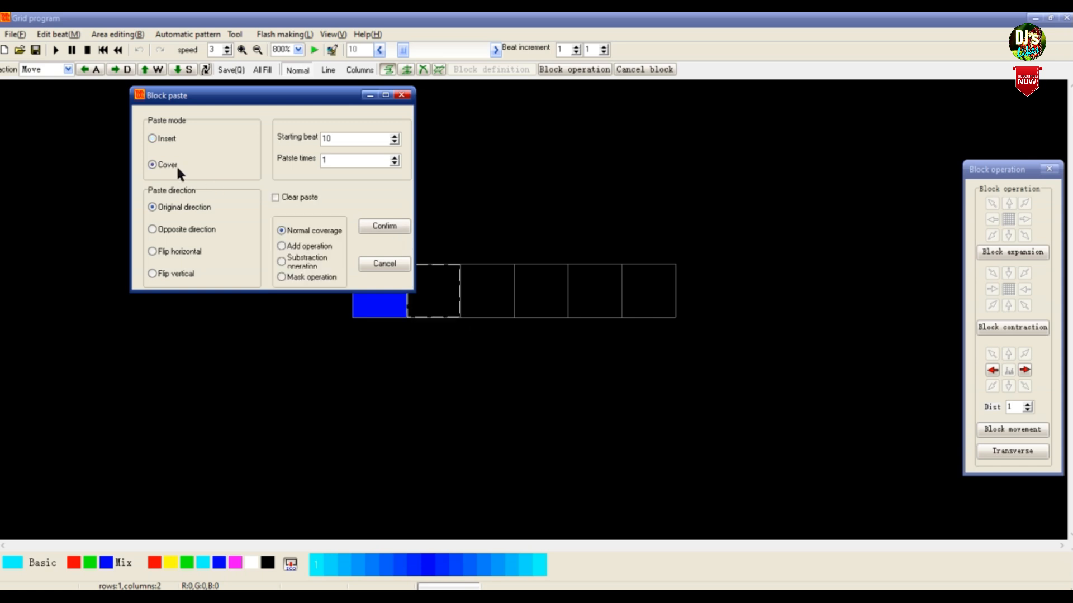
click(383, 227)
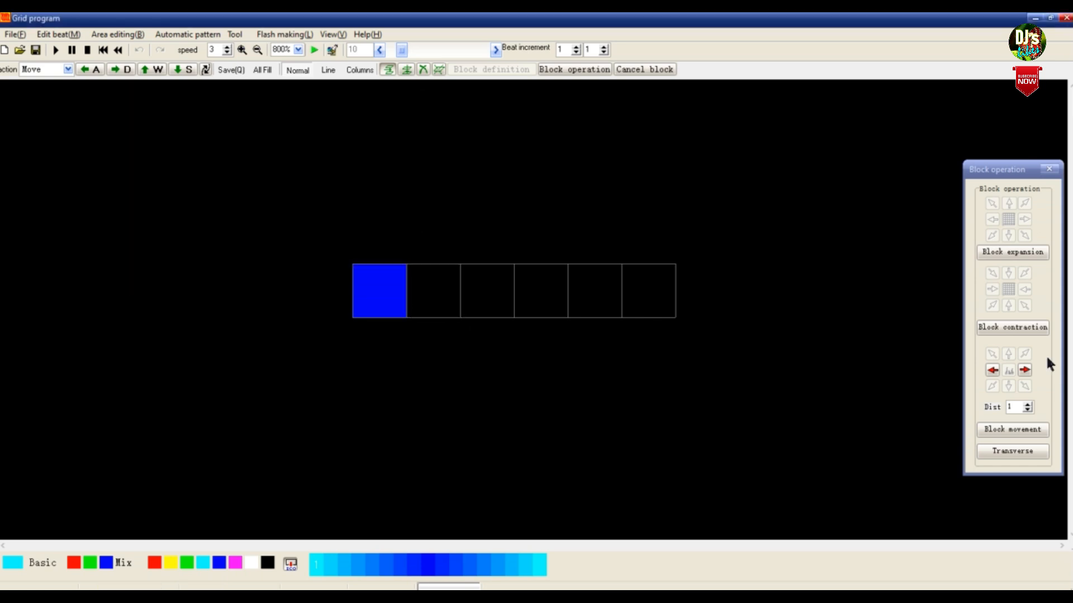
Move the block to the third cell and paste the copied animation in Cover mode, starting at beat 16.
click(1025, 371)
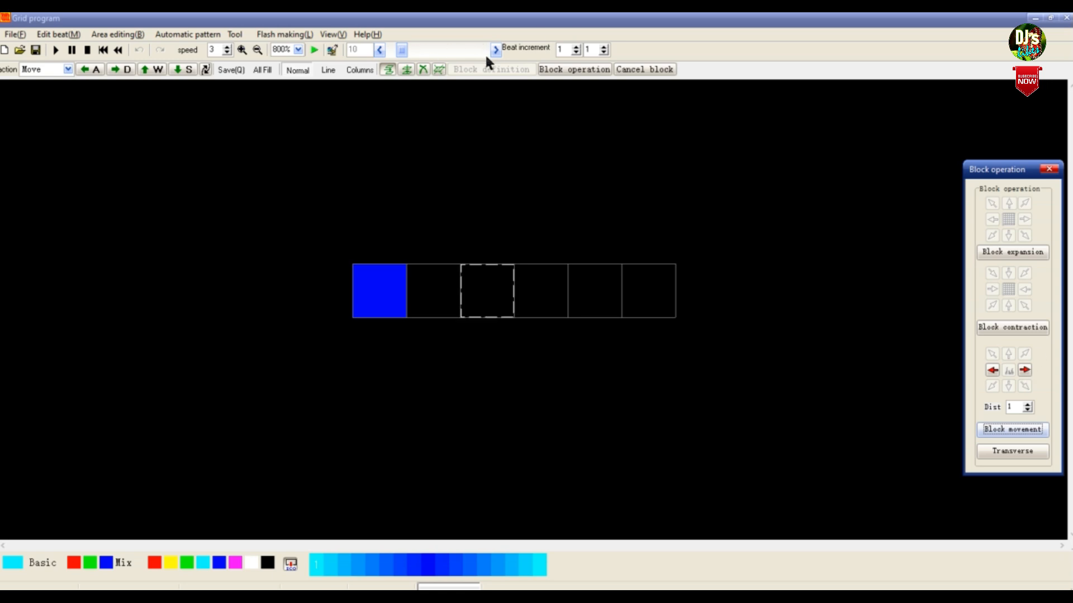
click(492, 49)
click(492, 49)
click(492, 49)
click(492, 49)
click(492, 49)
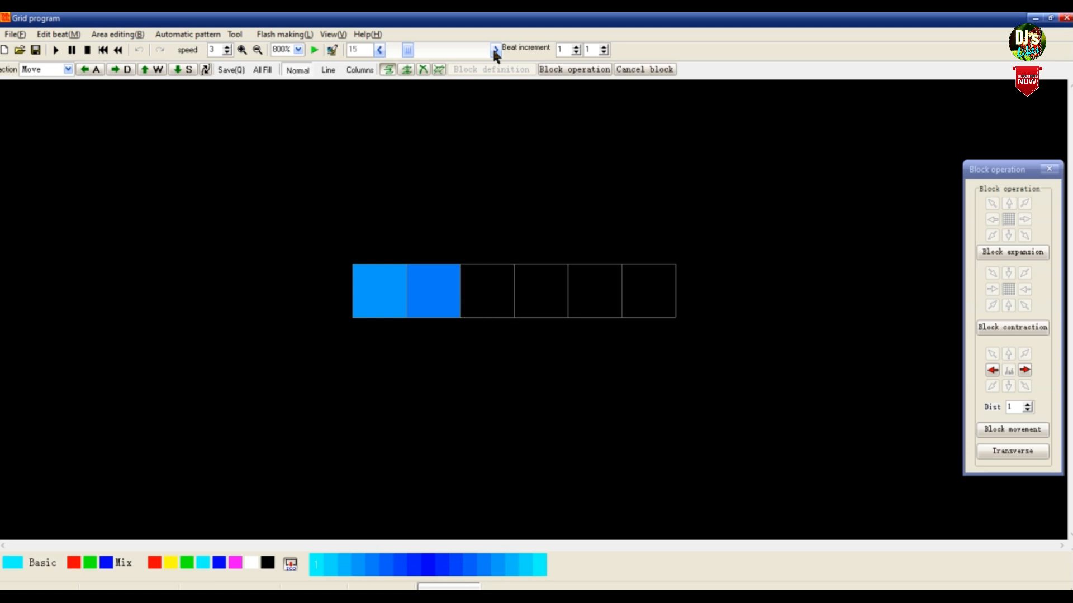
click(495, 50)
right_click(490, 284)
click(512, 315)
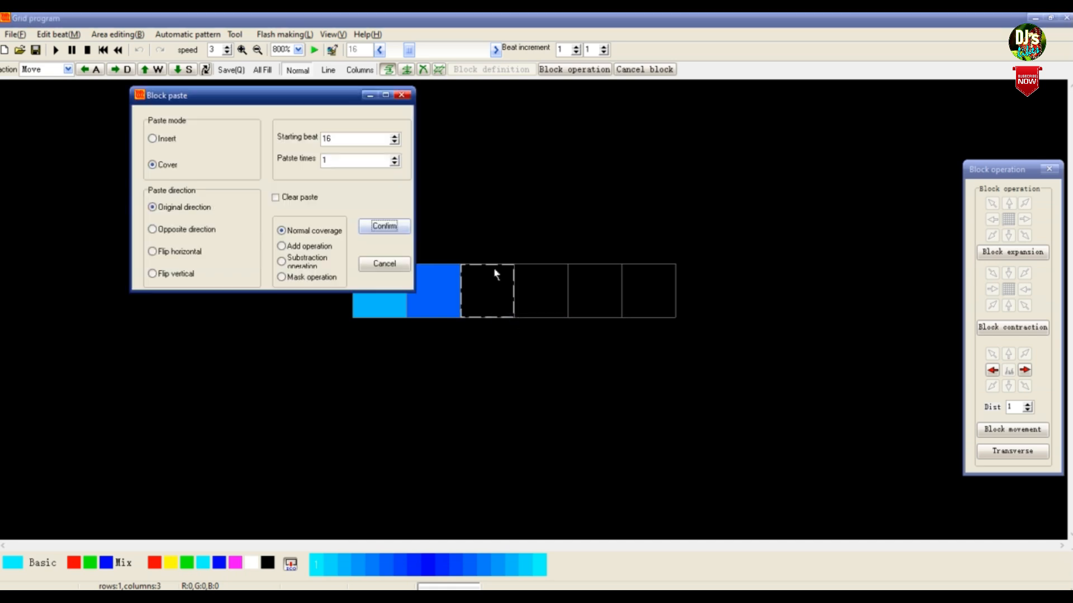
click(376, 224)
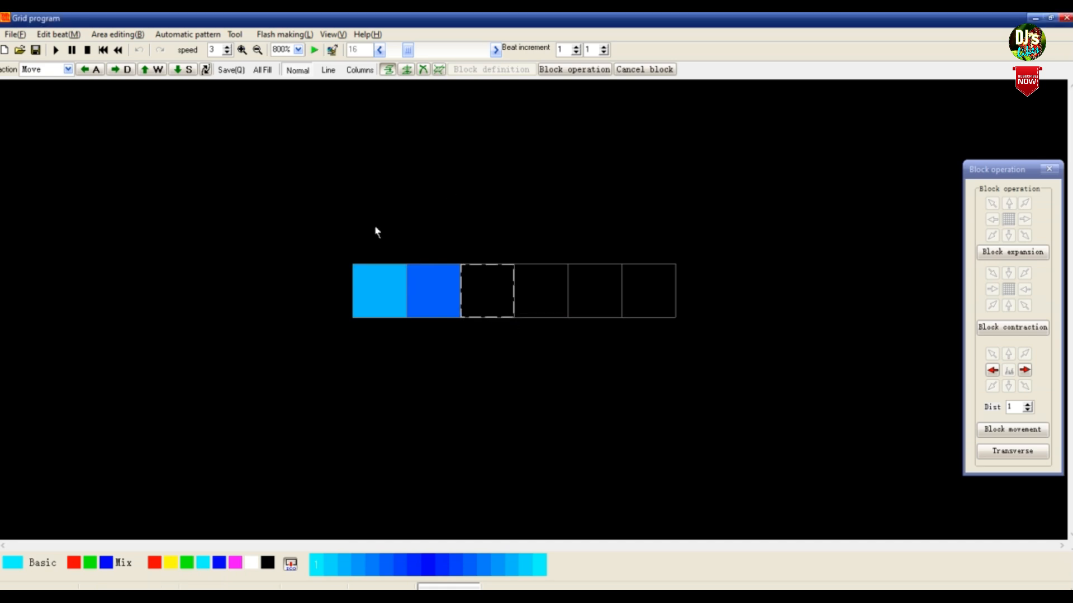
Move the block to the fourth cell and paste the copied animation in Cover mode, starting at beat 25.
click(1024, 371)
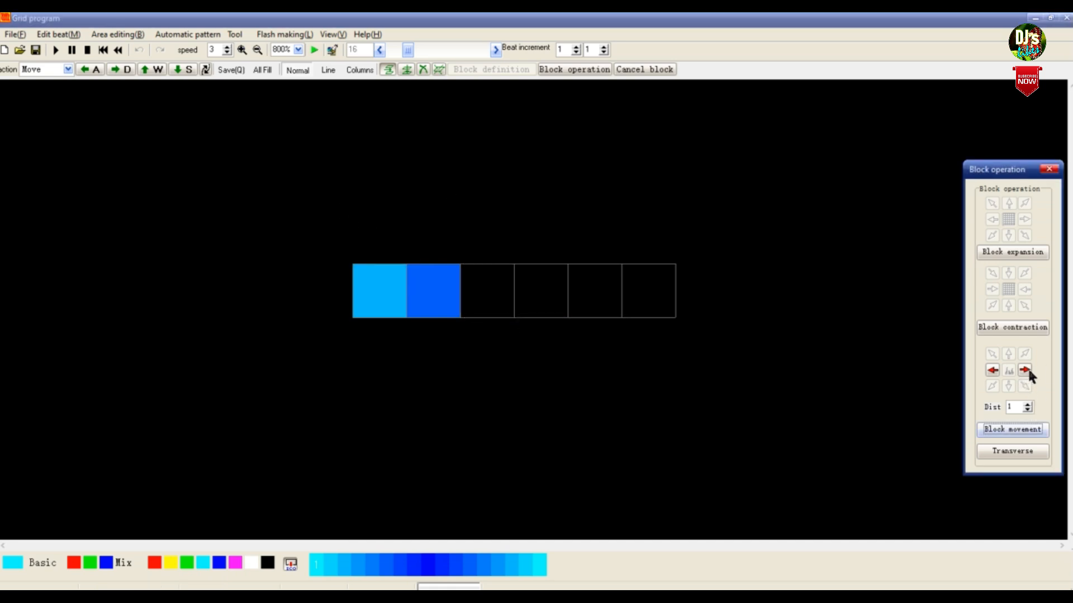
click(494, 48)
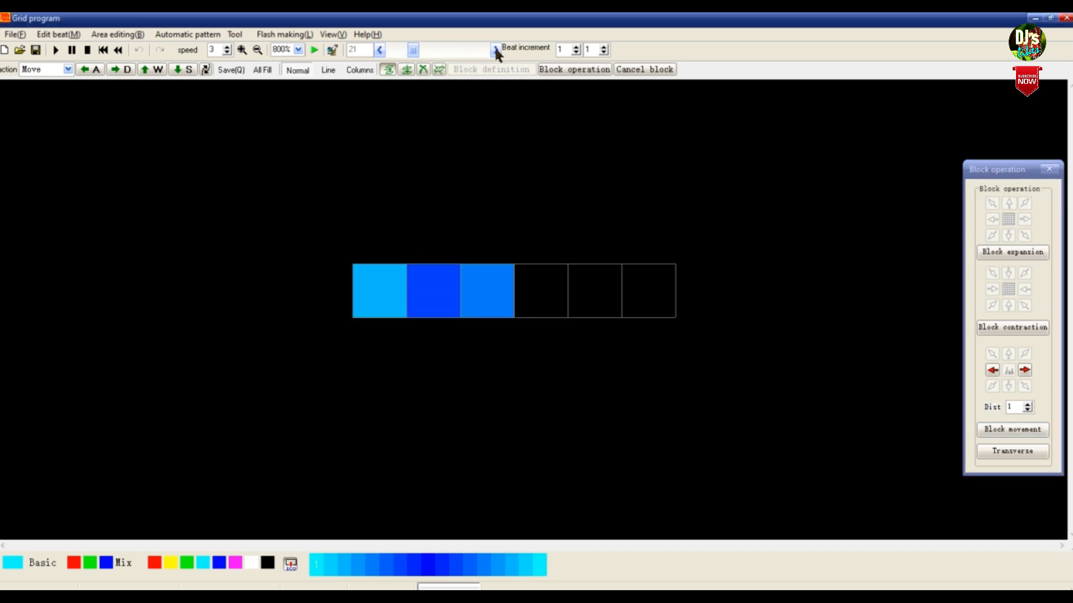
click(495, 49)
click(495, 49)
click(495, 49)
click(495, 49)
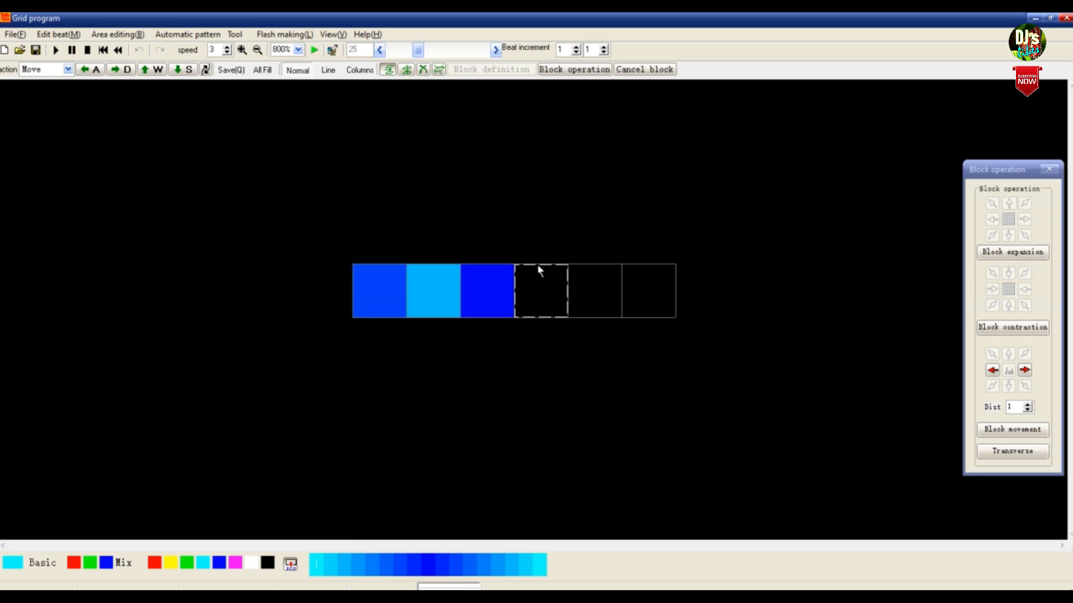
right_click(538, 297)
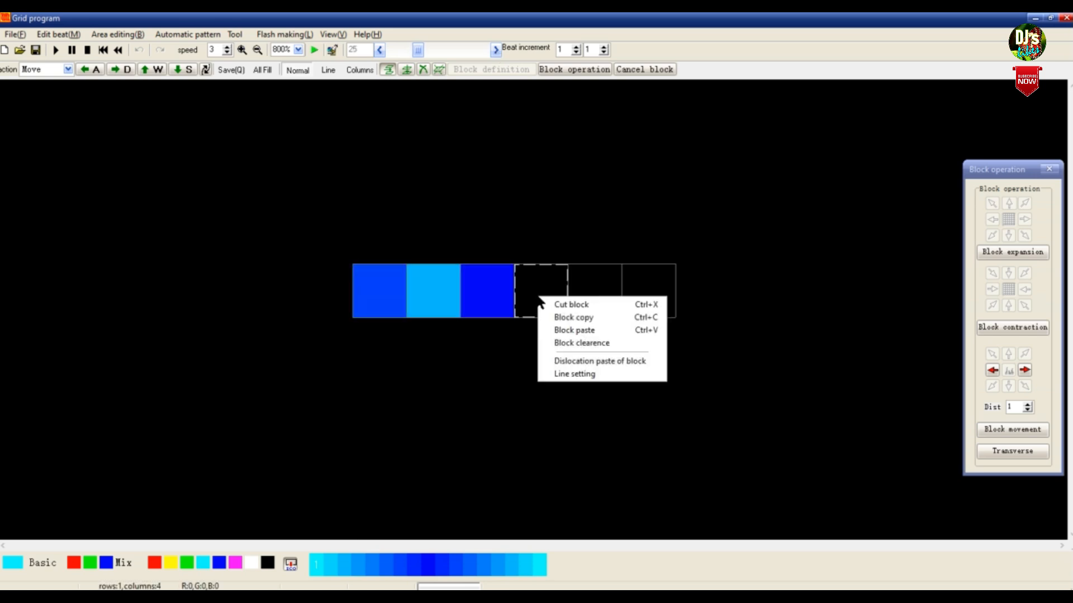
click(555, 334)
click(387, 225)
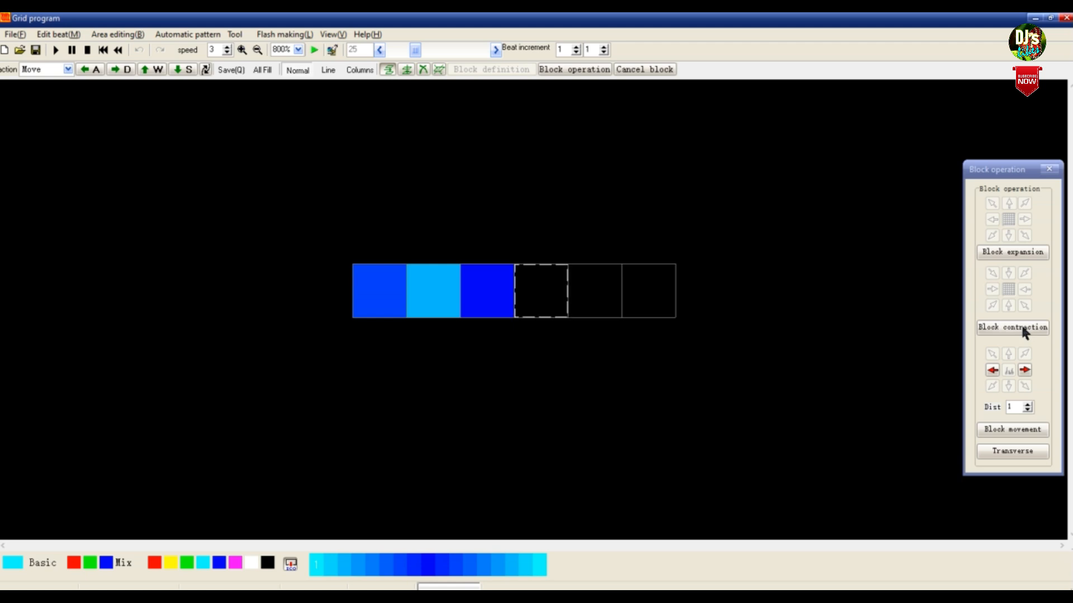
Move the block to the fifth cell and paste the copied animation in Cover mode, starting at beat 34.
click(1025, 367)
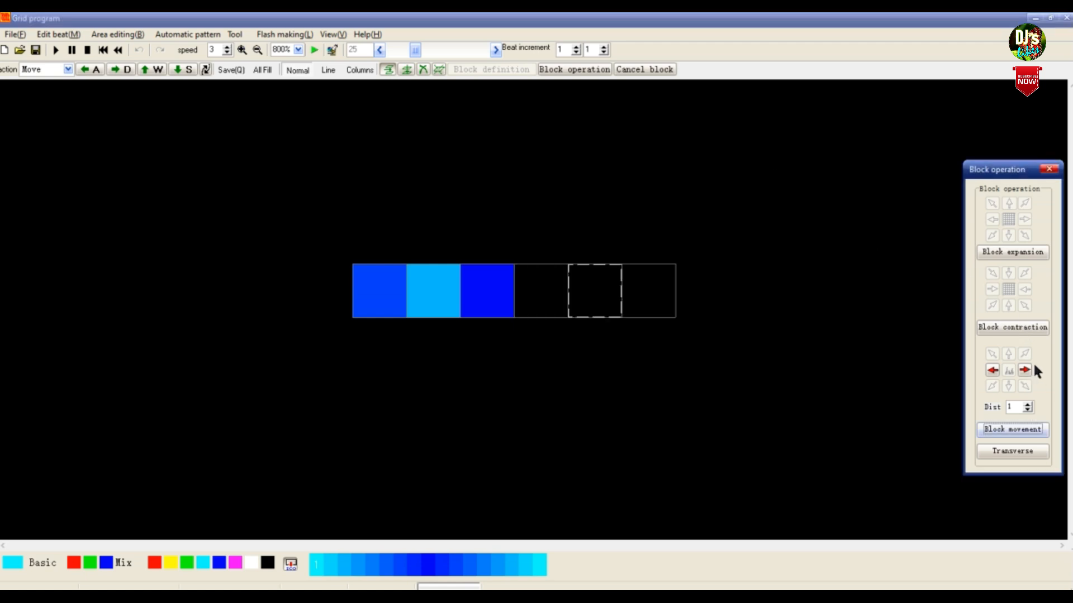
click(495, 50)
click(495, 49)
click(495, 50)
click(495, 50)
click(495, 50)
click(495, 50)
click(495, 50)
click(495, 50)
click(495, 49)
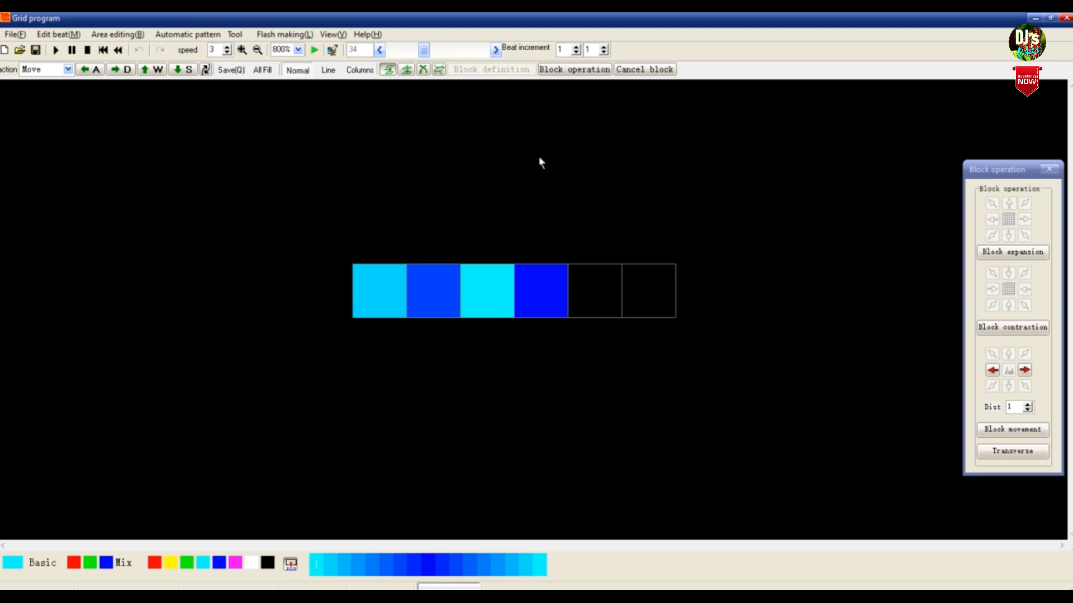
right_click(577, 295)
click(593, 325)
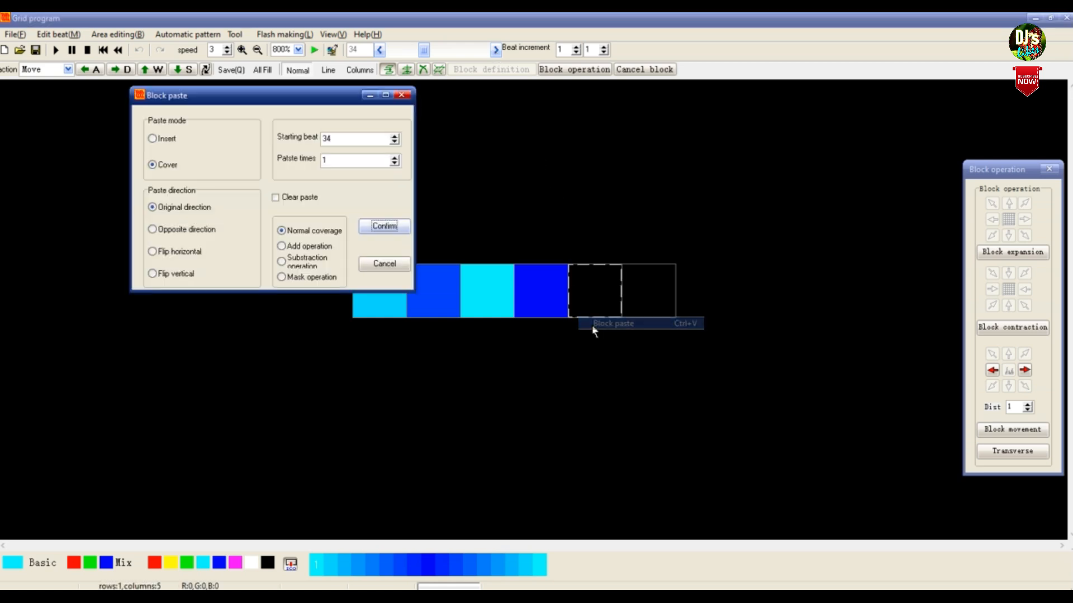
click(384, 225)
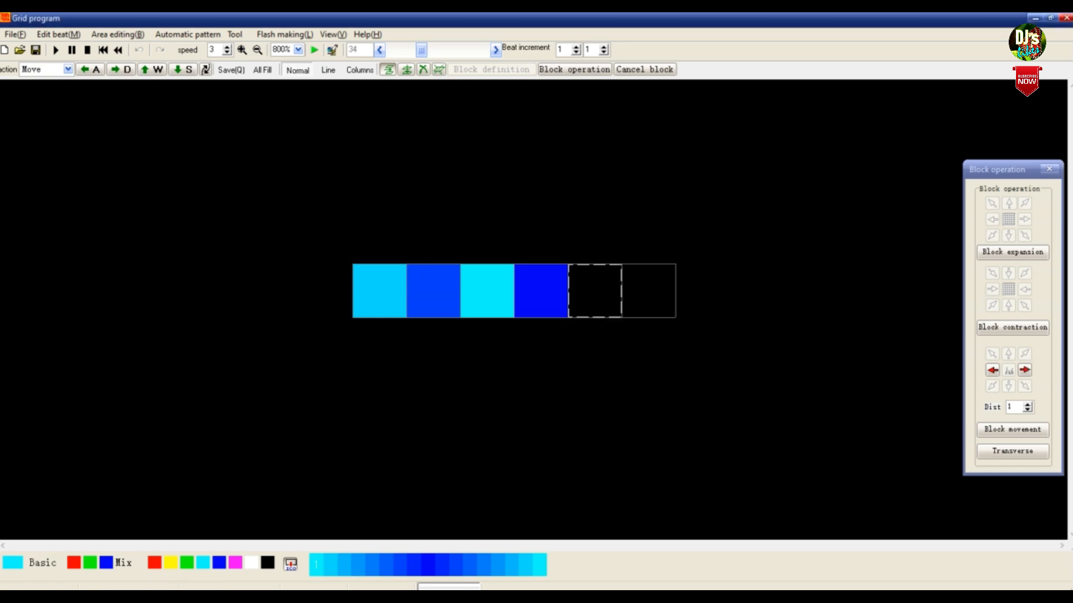
Move the block to the sixth cell and paste the copied animation in Cover mode, starting at beat 43.
click(1024, 370)
drag(420, 52, 430, 54)
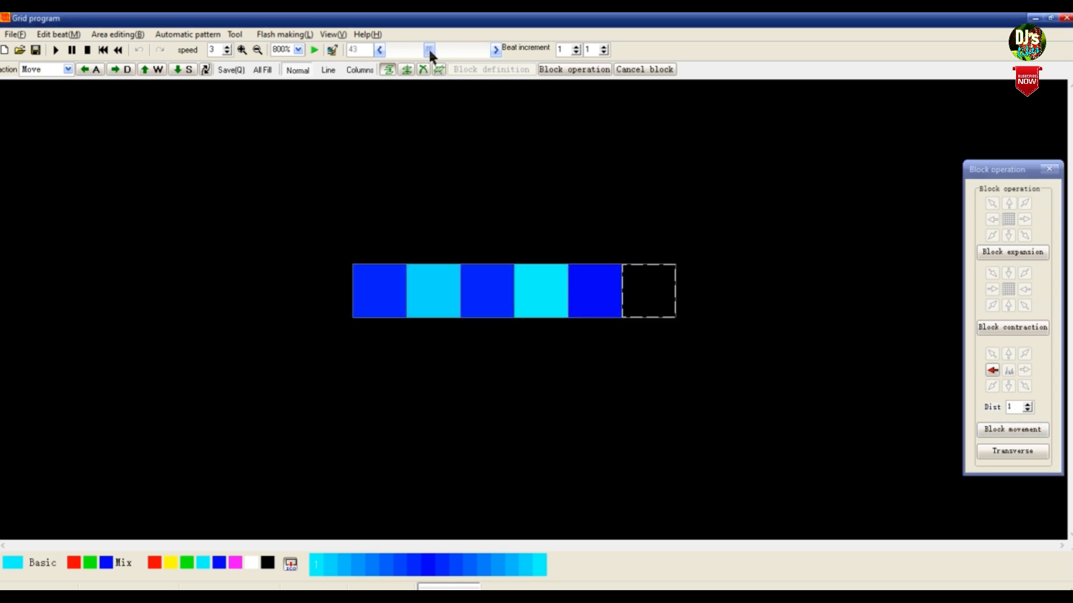
right_click(640, 272)
click(659, 307)
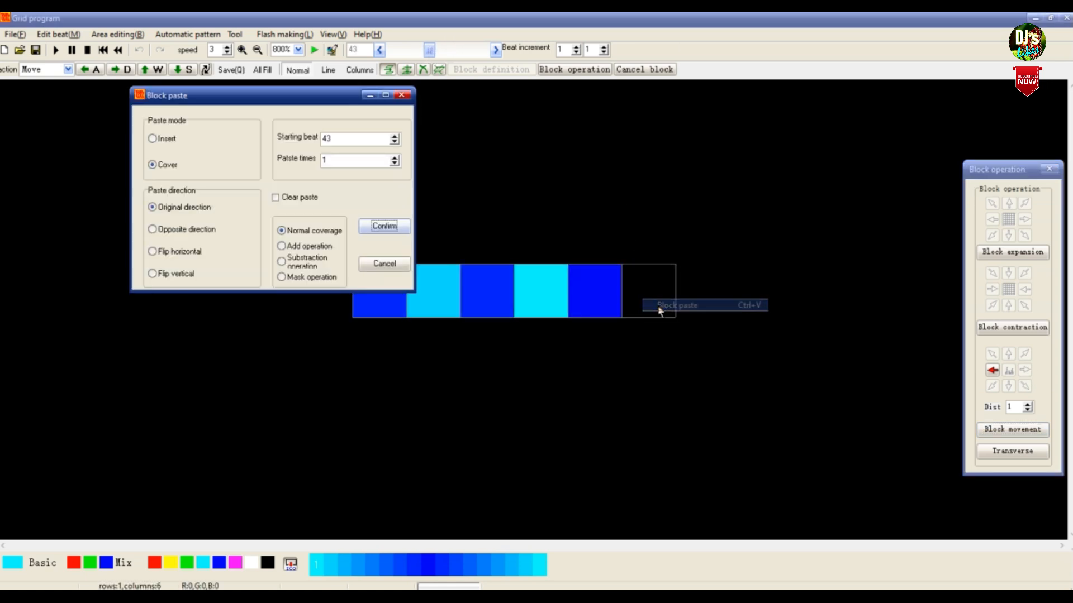
click(407, 228)
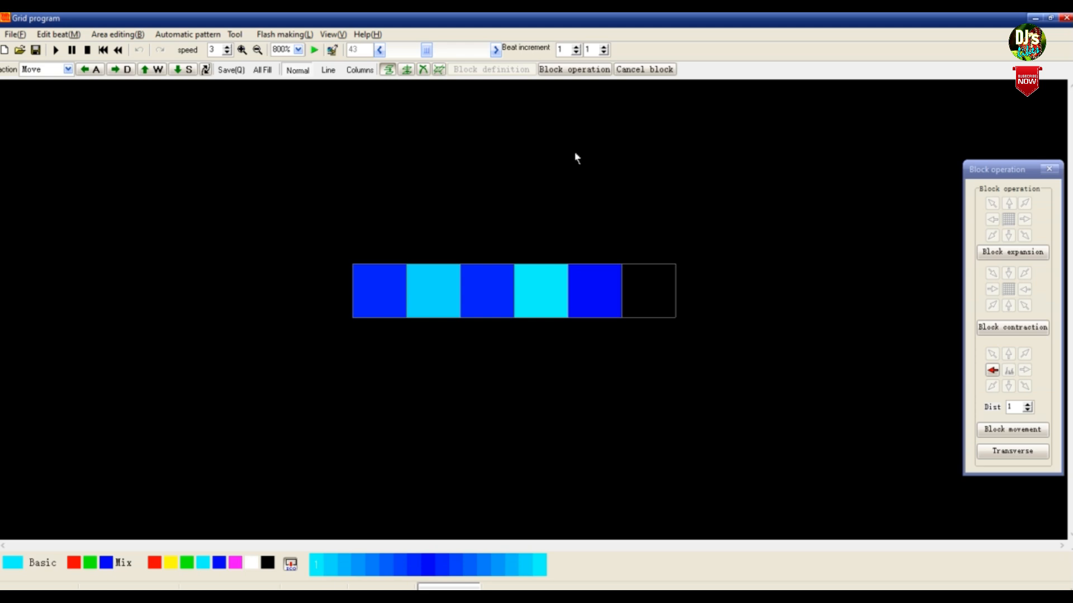
Cancel the block selection and delete the opening beats up to beat 44.
click(659, 73)
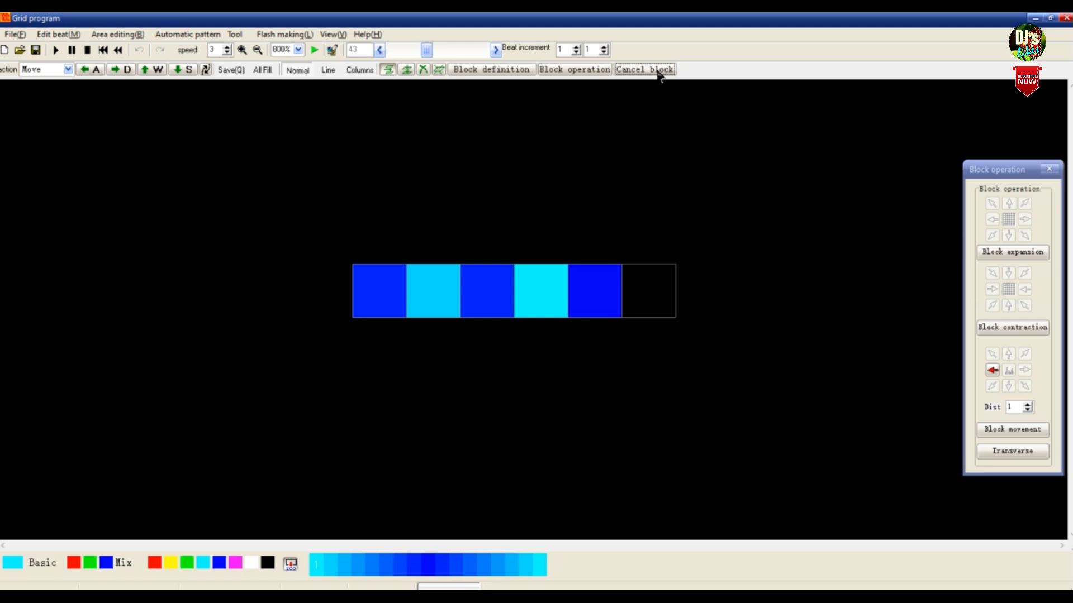
drag(434, 50, 434, 76)
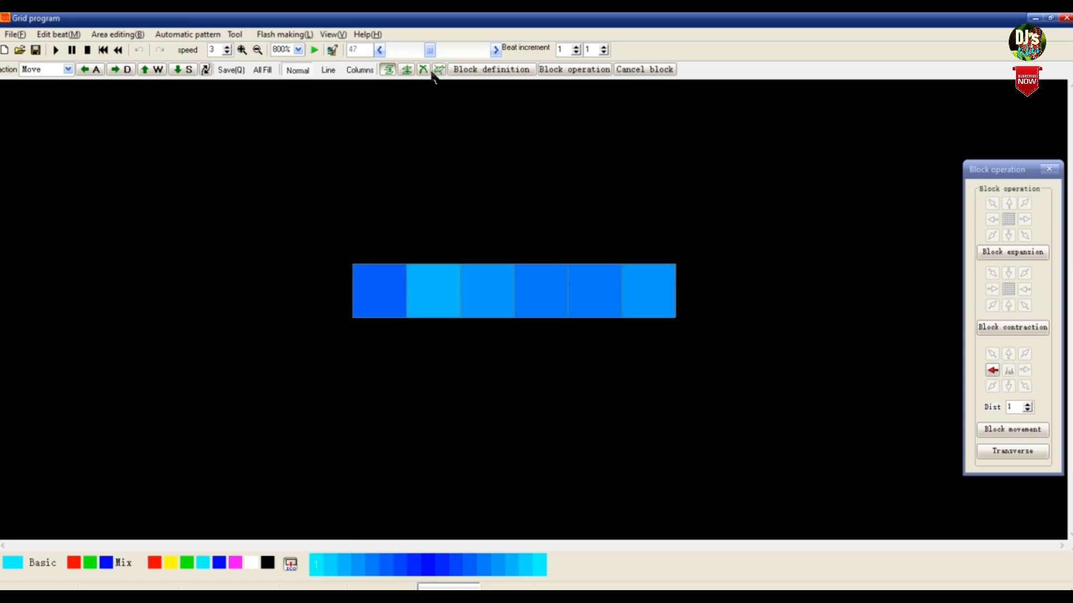
click(380, 50)
click(380, 50)
click(380, 50)
click(380, 50)
click(380, 50)
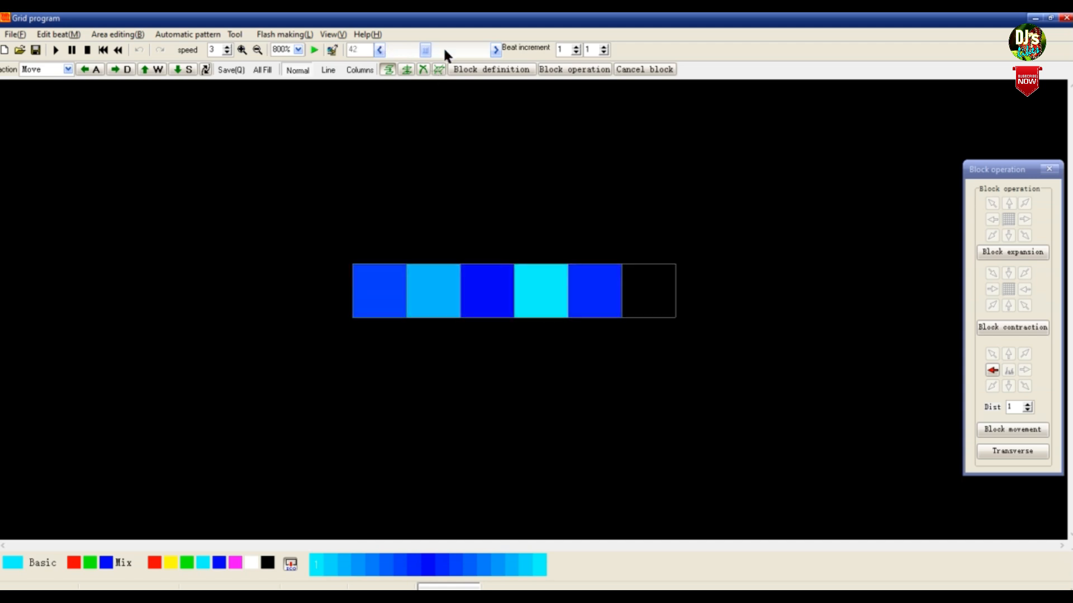
click(496, 49)
click(495, 49)
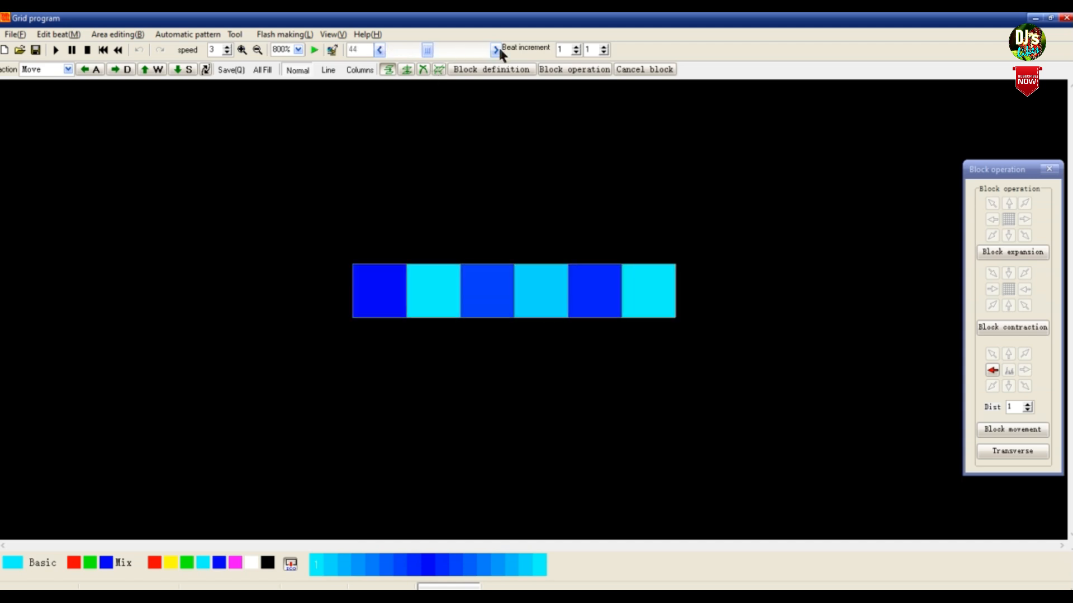
click(51, 35)
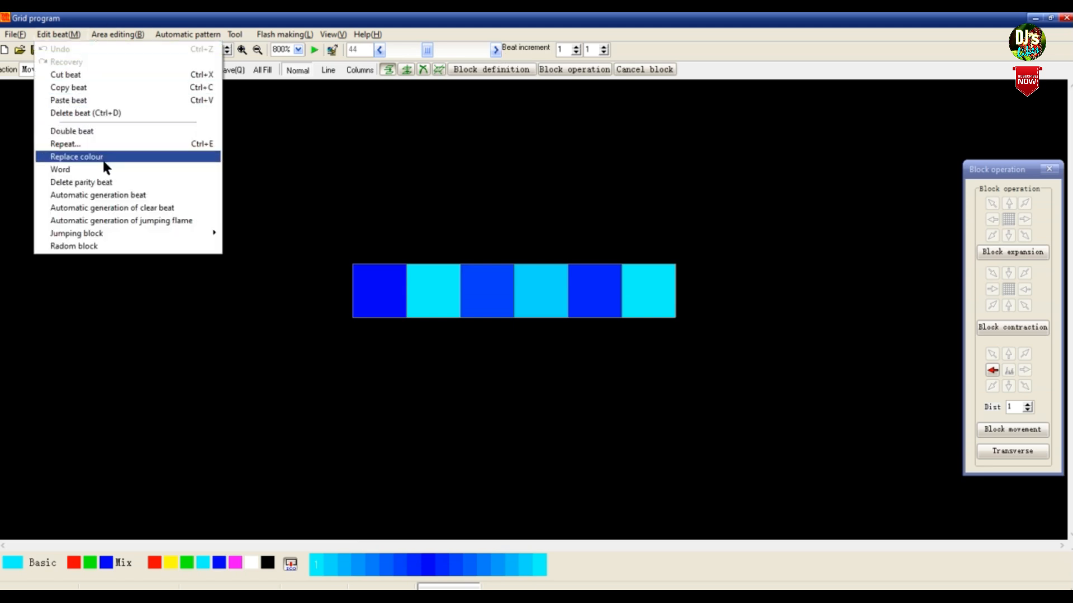
click(106, 112)
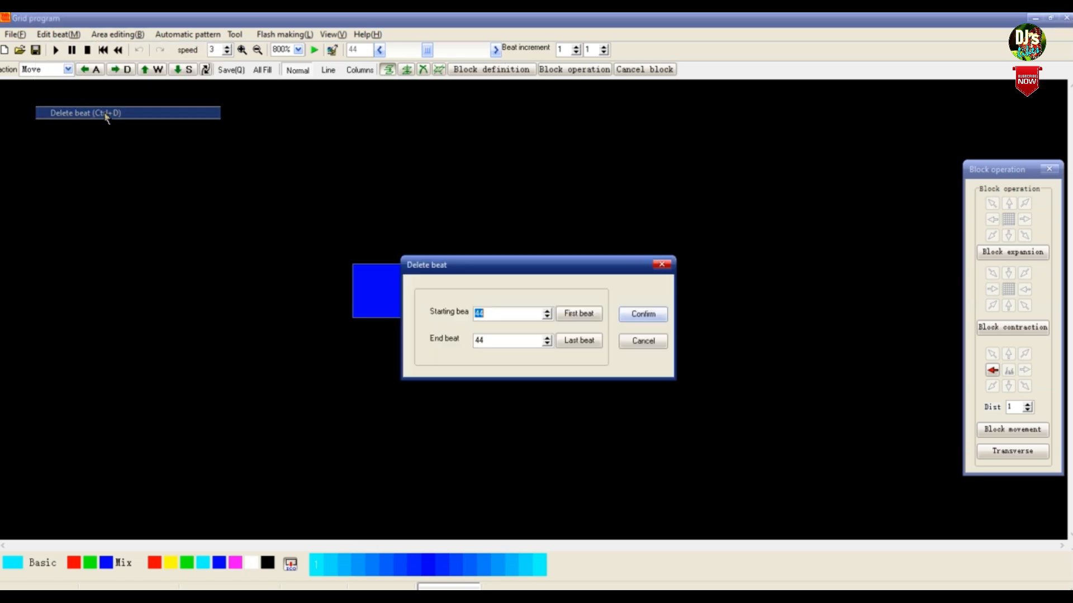
click(635, 316)
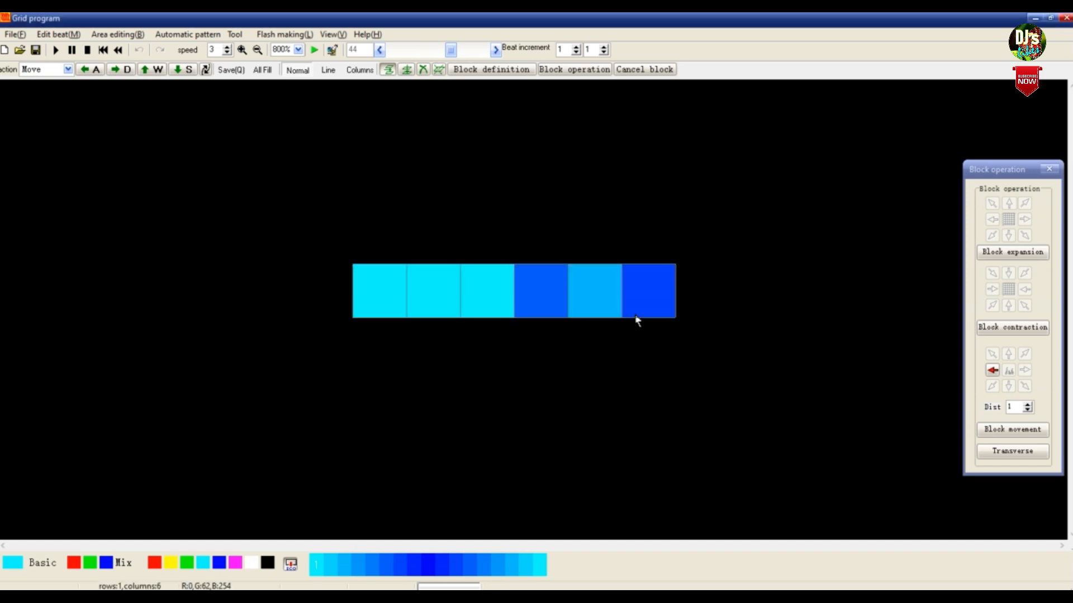
Switch to the MainFrm window with the XPRESS artwork and map the letter X to its matching cell in the one-row grid.
click(332, 54)
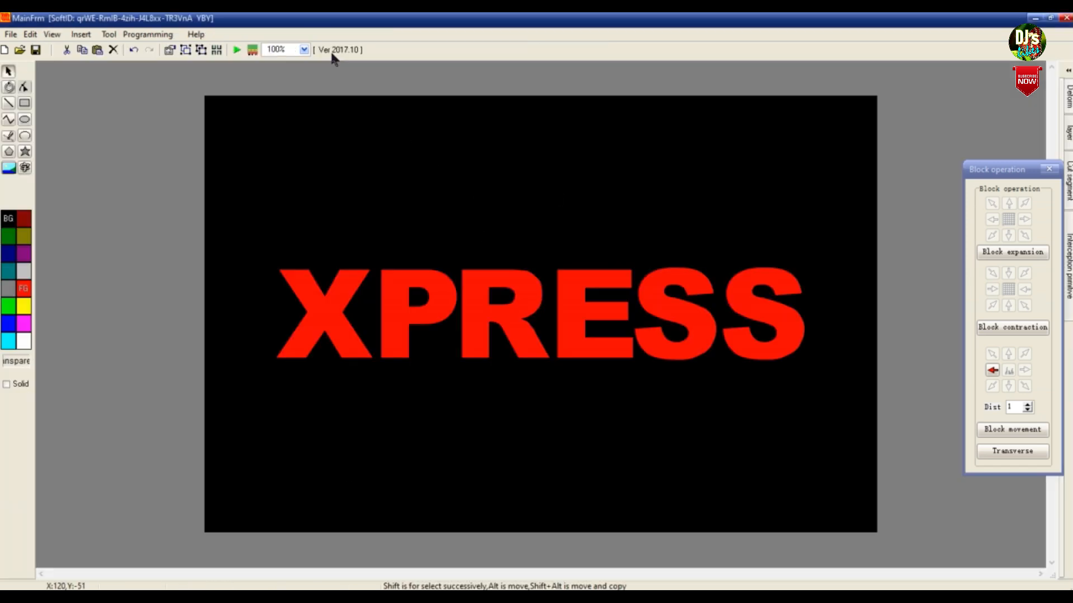
double_click(331, 301)
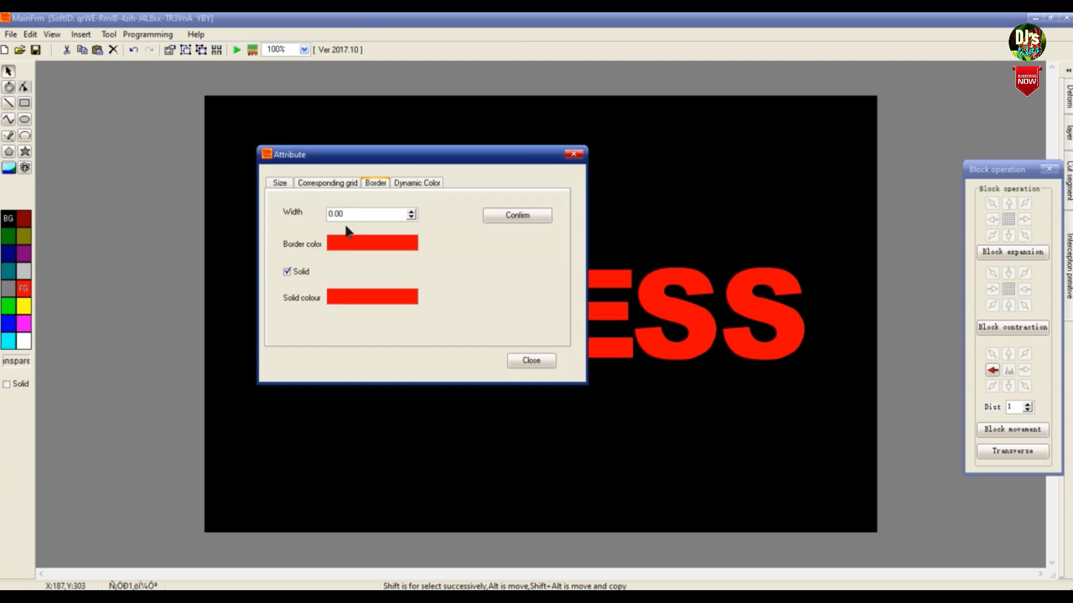
click(333, 184)
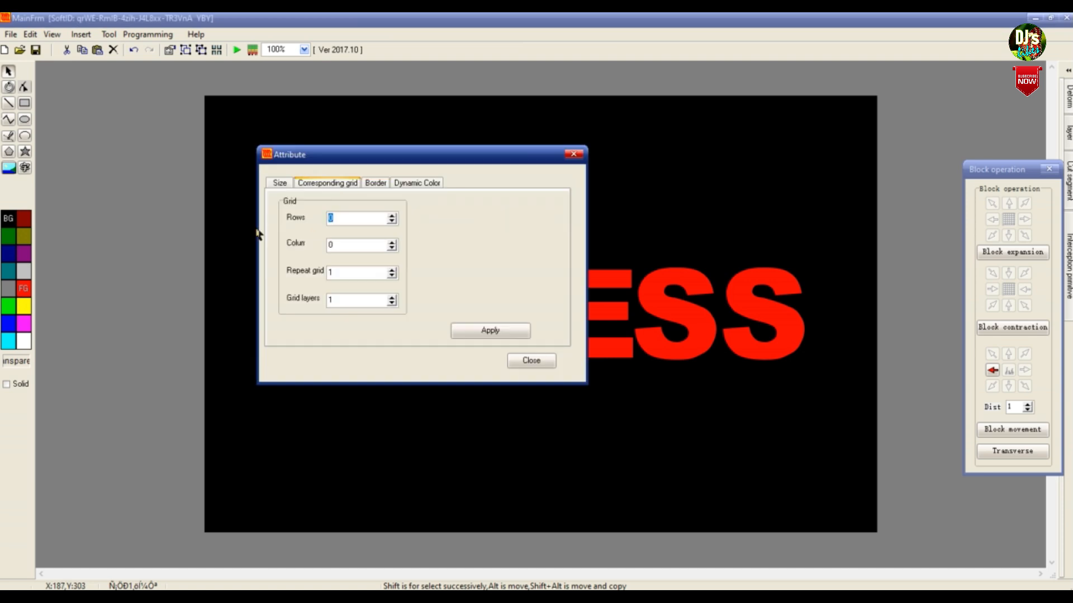
click(507, 337)
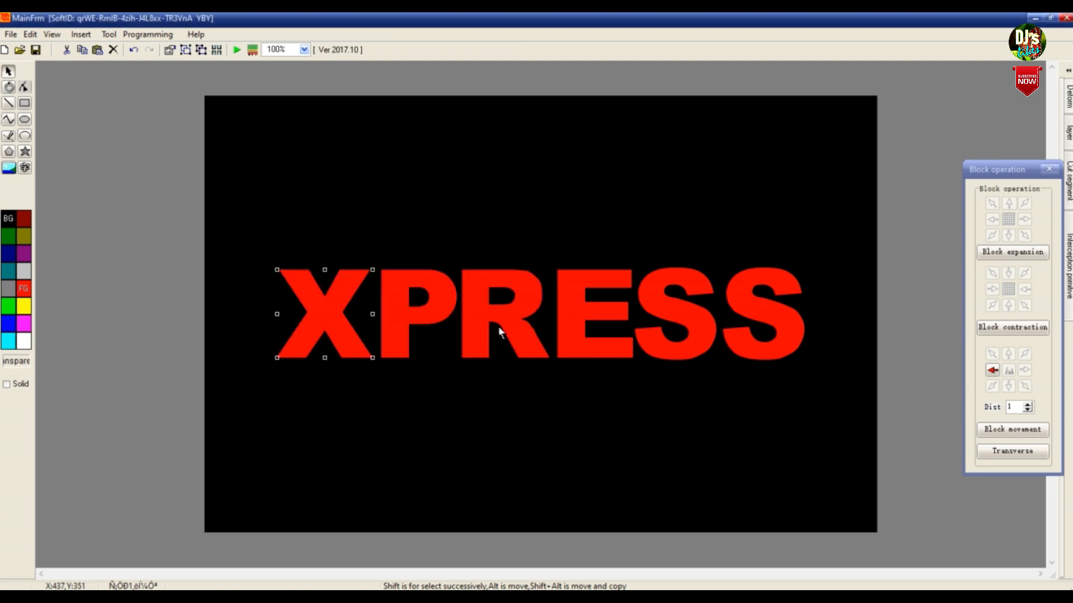
Set the letter P's corresponding grid to row 1, column 2.
click(436, 323)
double_click(437, 323)
click(332, 185)
text(1)
key(Tab)
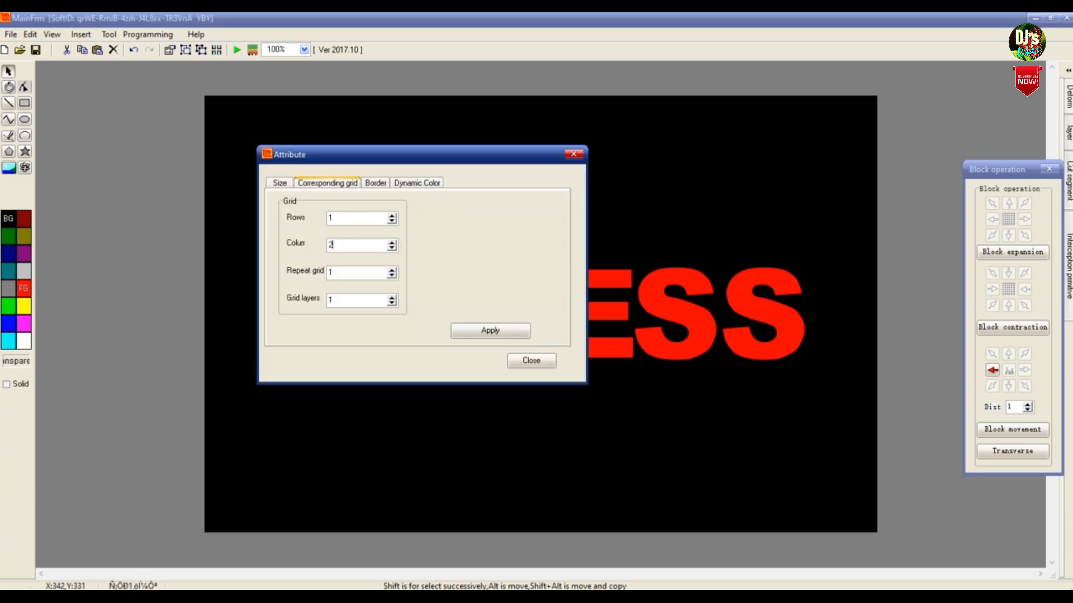
click(496, 331)
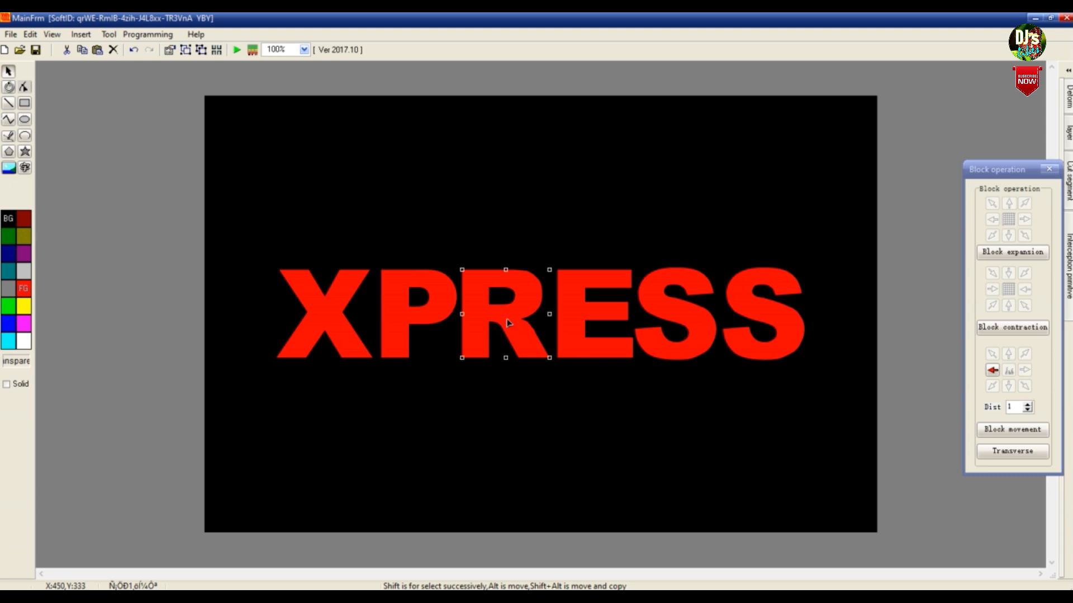
Map the letter R to its matching cell in the one-row grid.
double_click(453, 267)
click(304, 183)
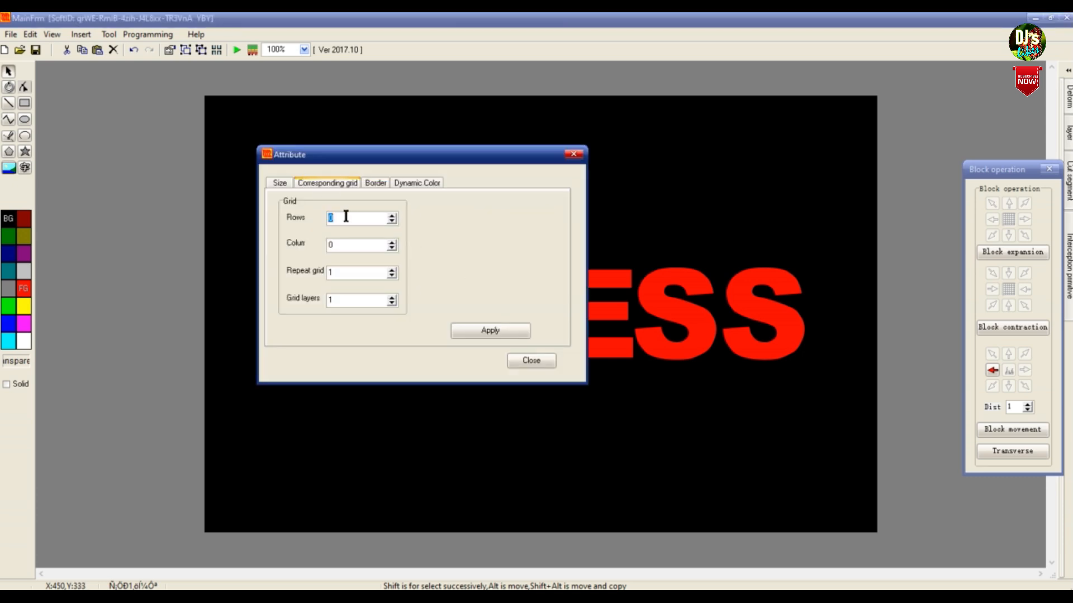
click(508, 330)
Set the letter E's corresponding grid to row 1, column 4.
click(576, 305)
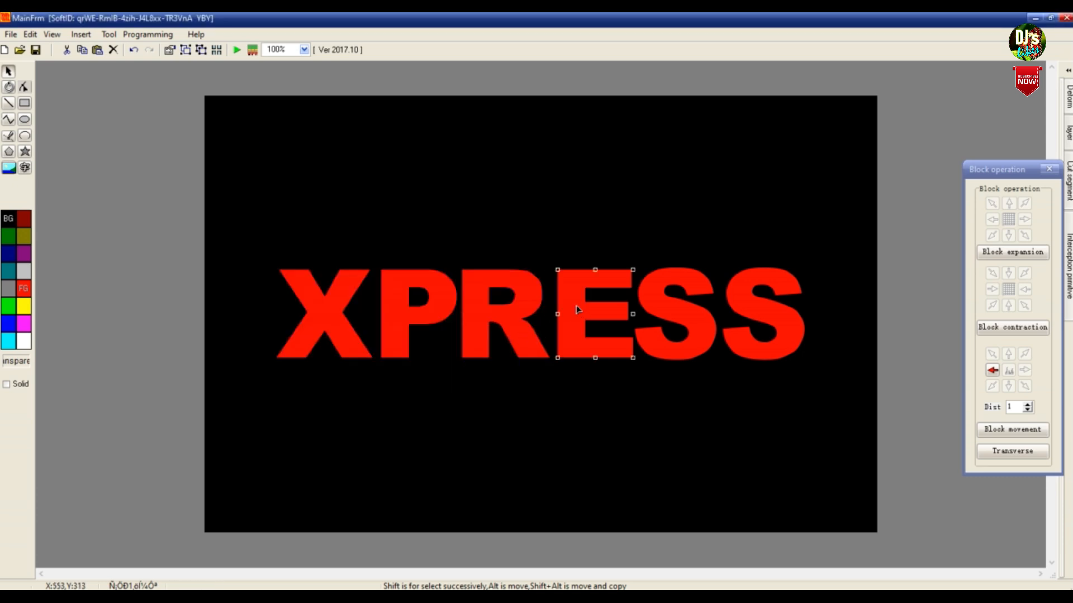
double_click(574, 303)
click(348, 186)
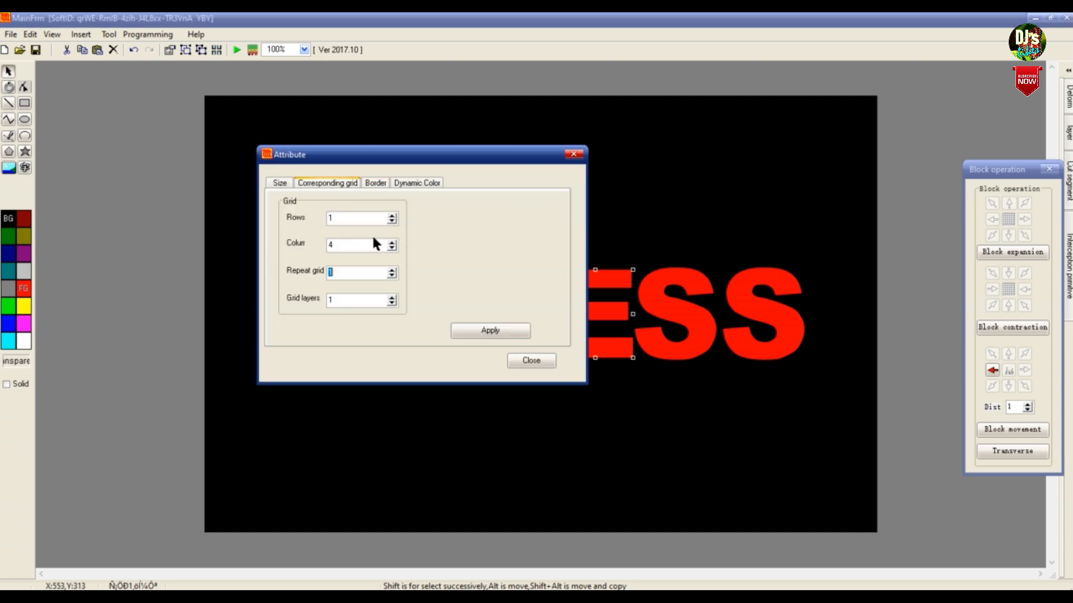
click(480, 335)
Set the first letter S's corresponding grid to row 1, column 5.
click(675, 305)
double_click(675, 305)
click(338, 185)
text(1)
key(Tab)
text(5)
click(490, 330)
Map the final letter S to its matching cell in the one-row grid.
click(757, 314)
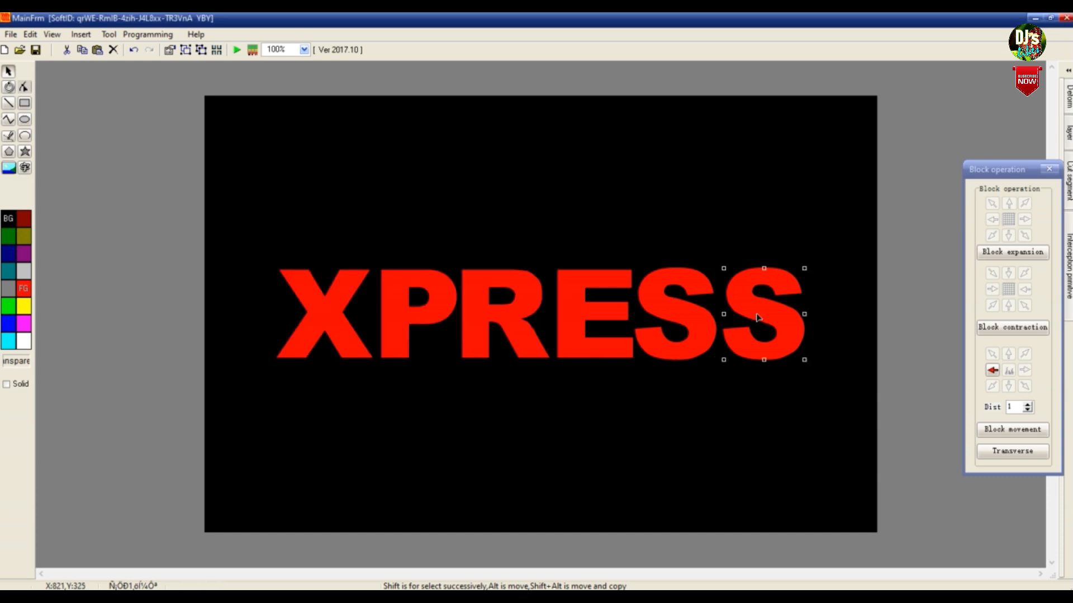
double_click(758, 317)
click(329, 183)
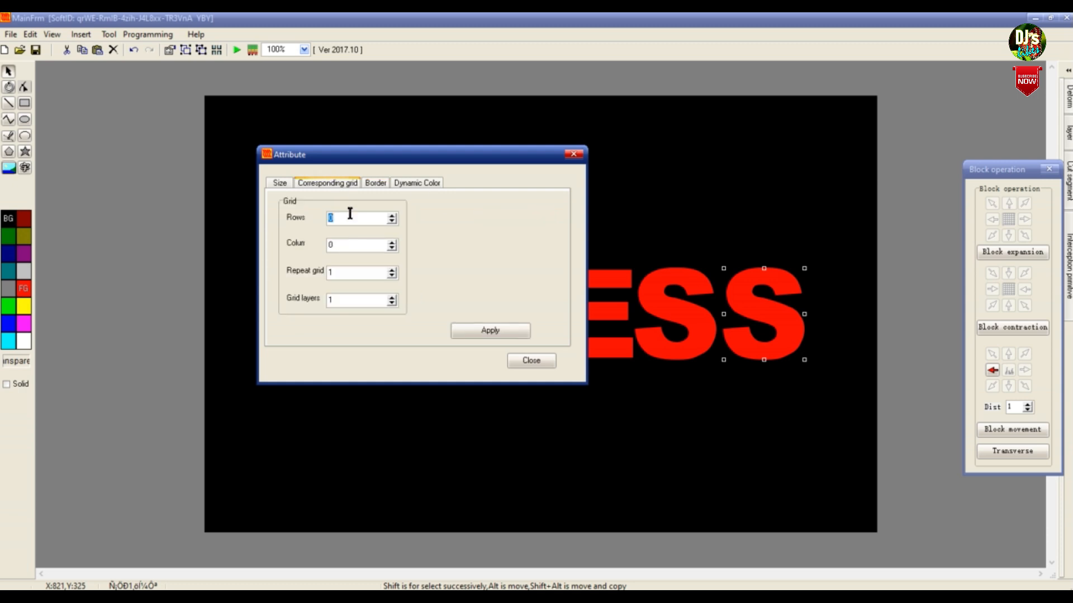
click(513, 361)
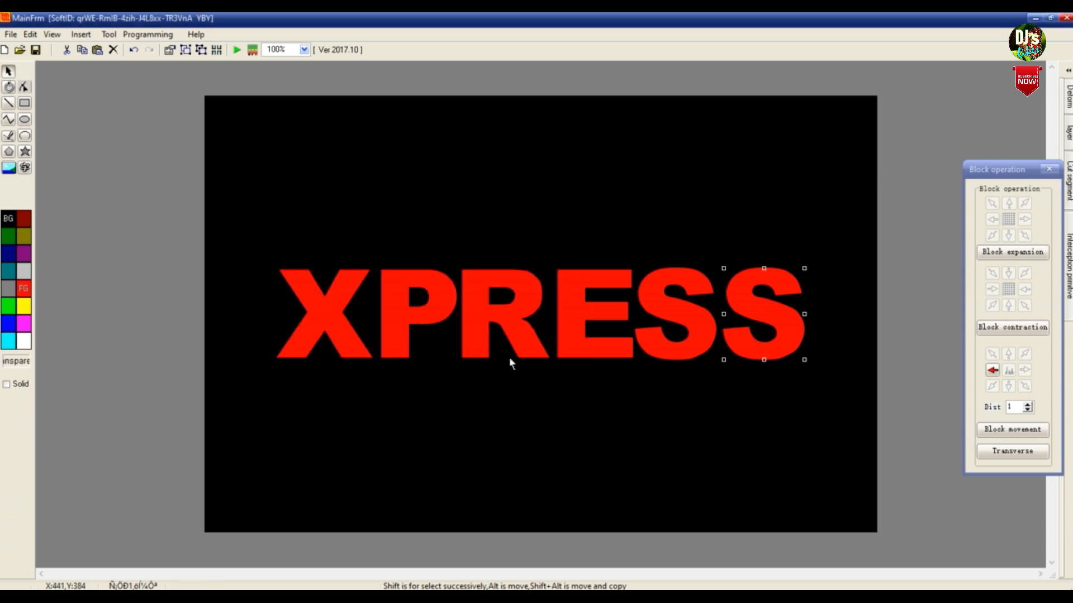